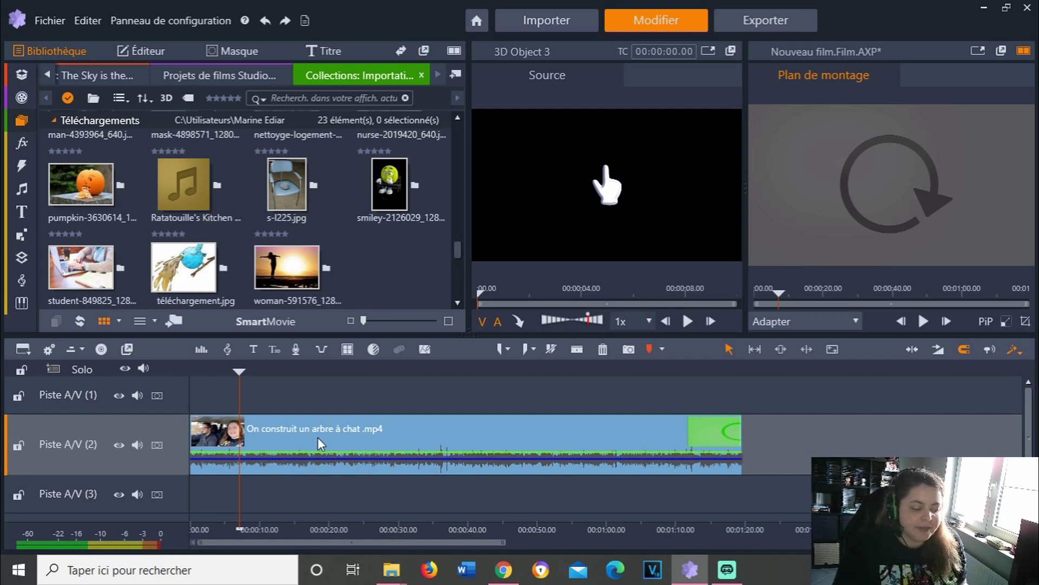
Split the video clip on Piste A/V (2) at about 16.6 s and about 17.7 s, isolating a short section
left_click_drag(233, 369, 306, 388)
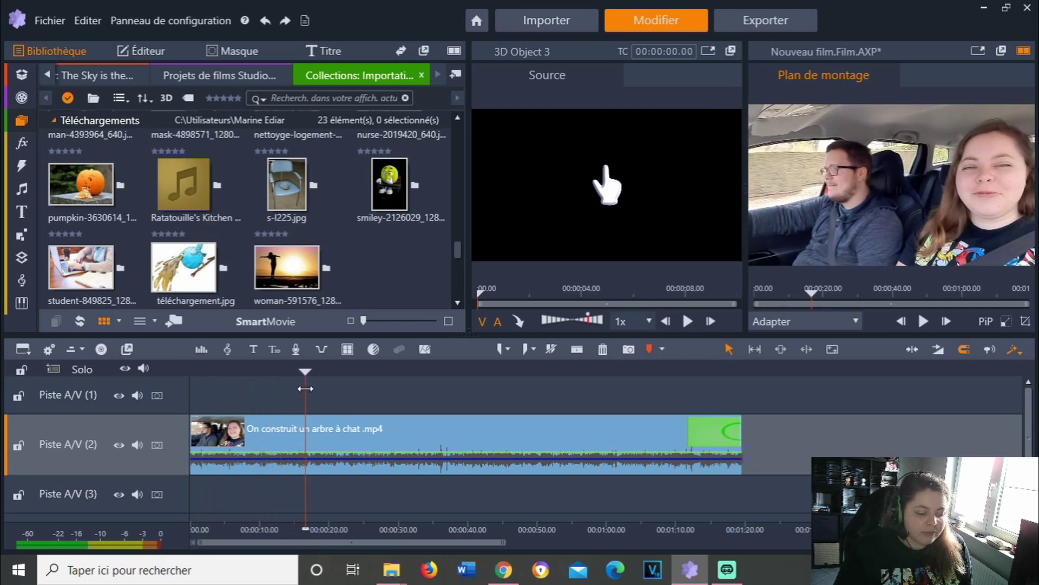
left_click(578, 352)
scroll(305, 371, "up", 3)
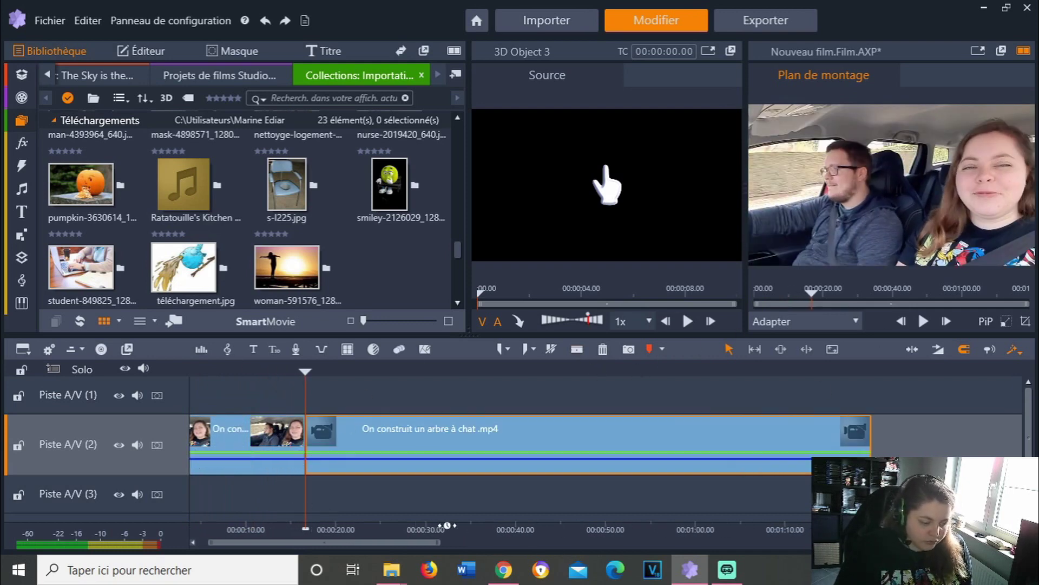
left_click_drag(305, 372, 321, 373)
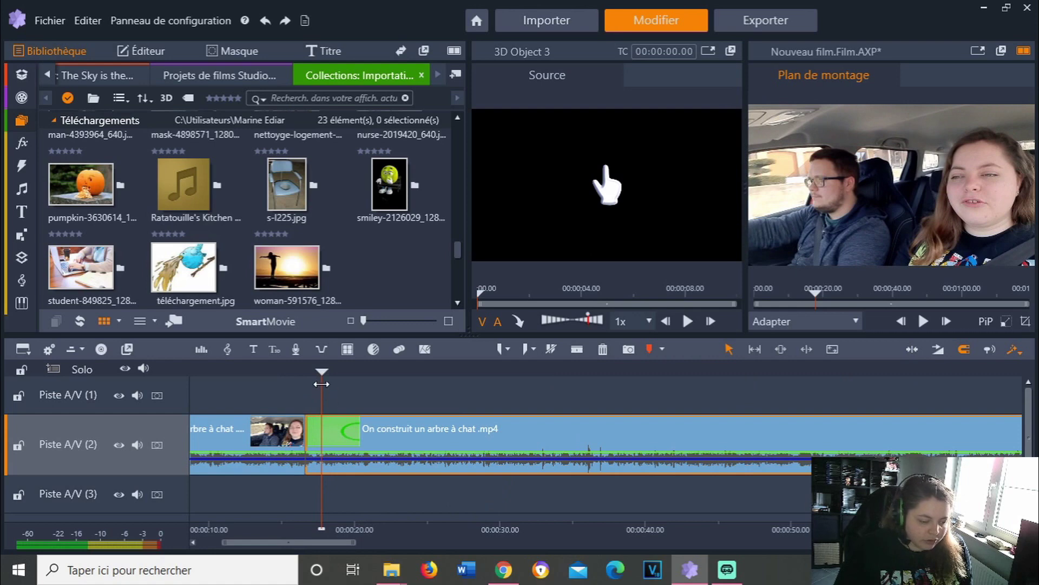
left_click(577, 350)
Place woman-591576_1280.jpg on Piste A/V (1) at the first cut and trim its end to the second cut
left_click_drag(323, 374, 306, 372)
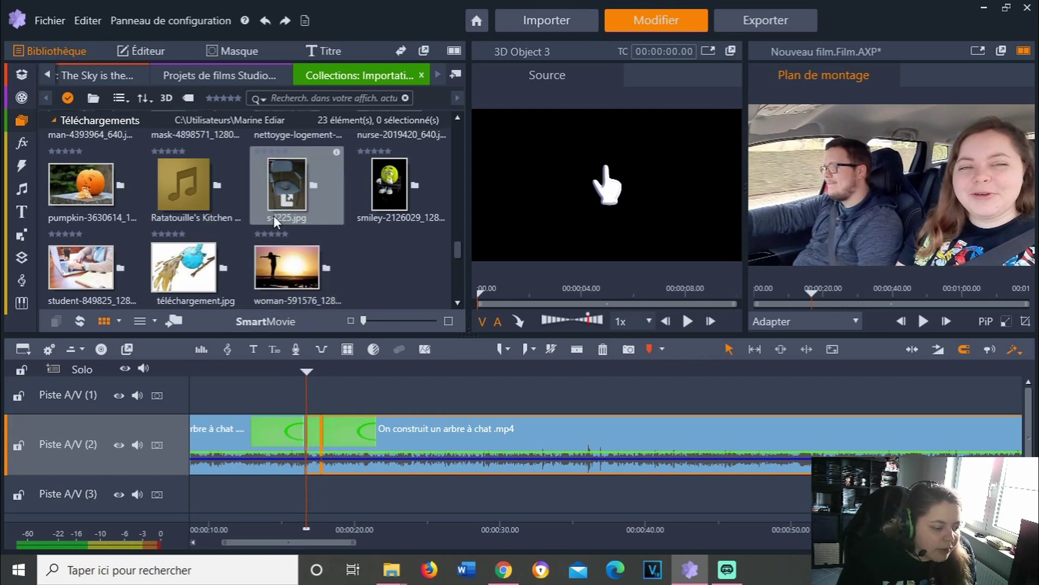
scroll(274, 215, "down", 2)
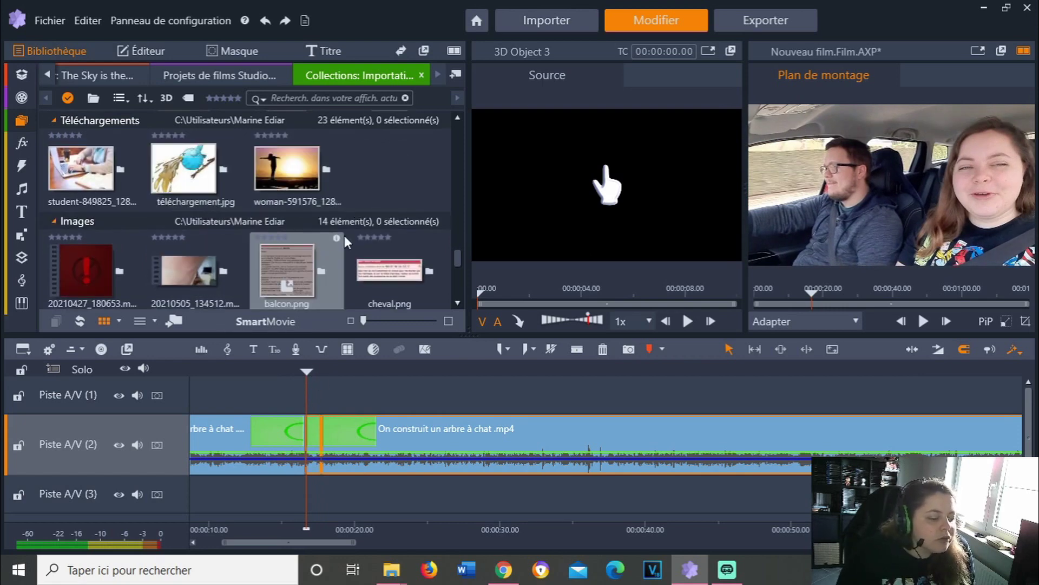
scroll(457, 259, "up", 1)
left_click_drag(338, 205, 310, 385)
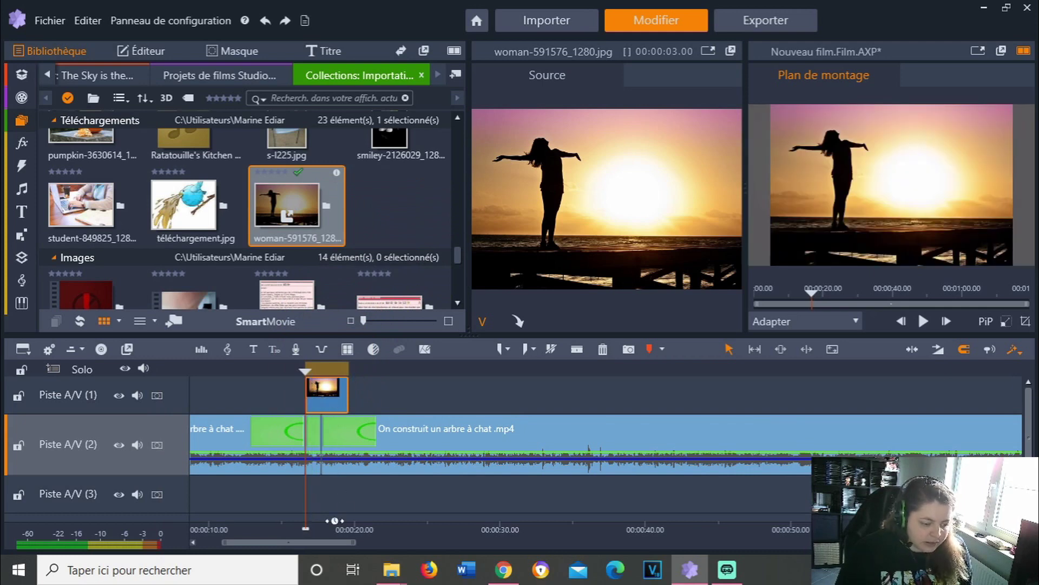
left_click(341, 396)
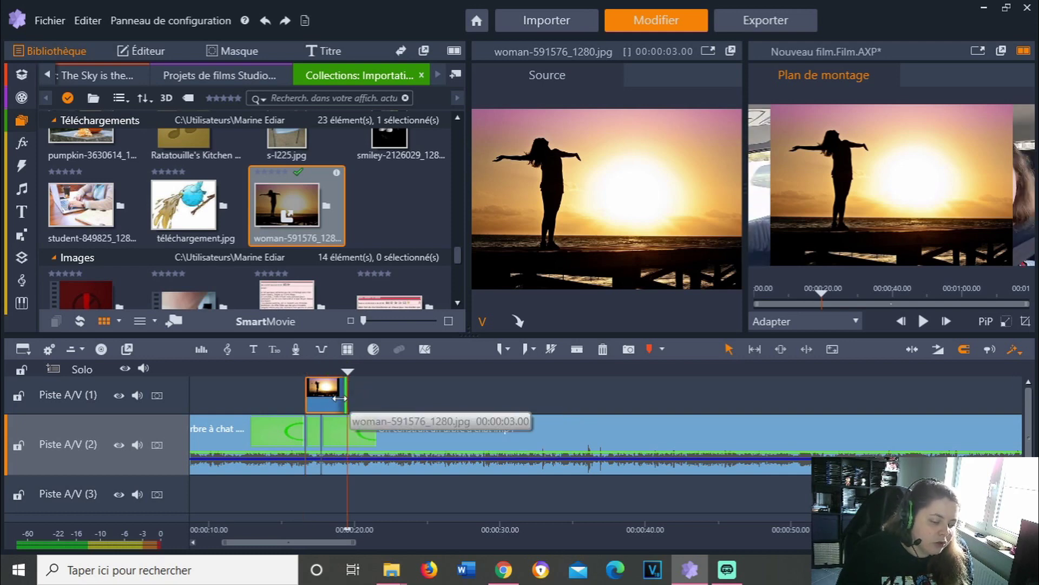
left_click_drag(340, 398, 328, 398)
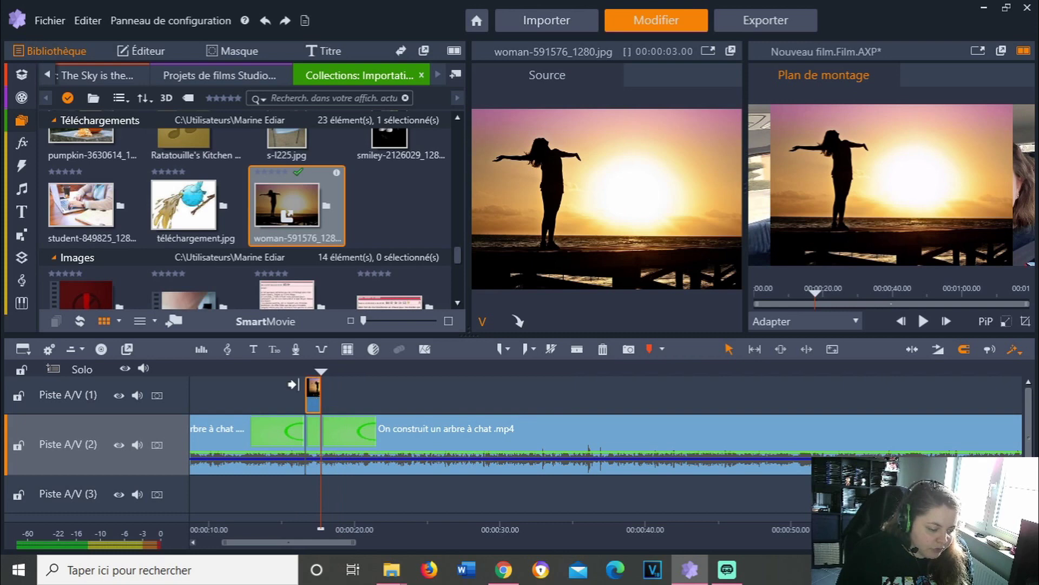
Play the montage from just before the photo to check how it covers the video
left_click(304, 372)
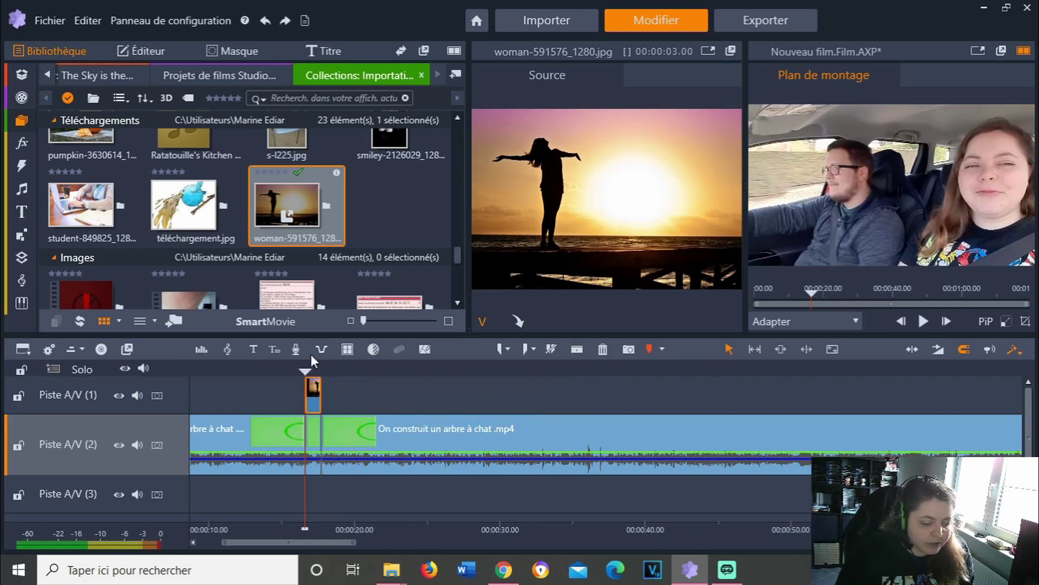
left_click_drag(305, 371, 289, 372)
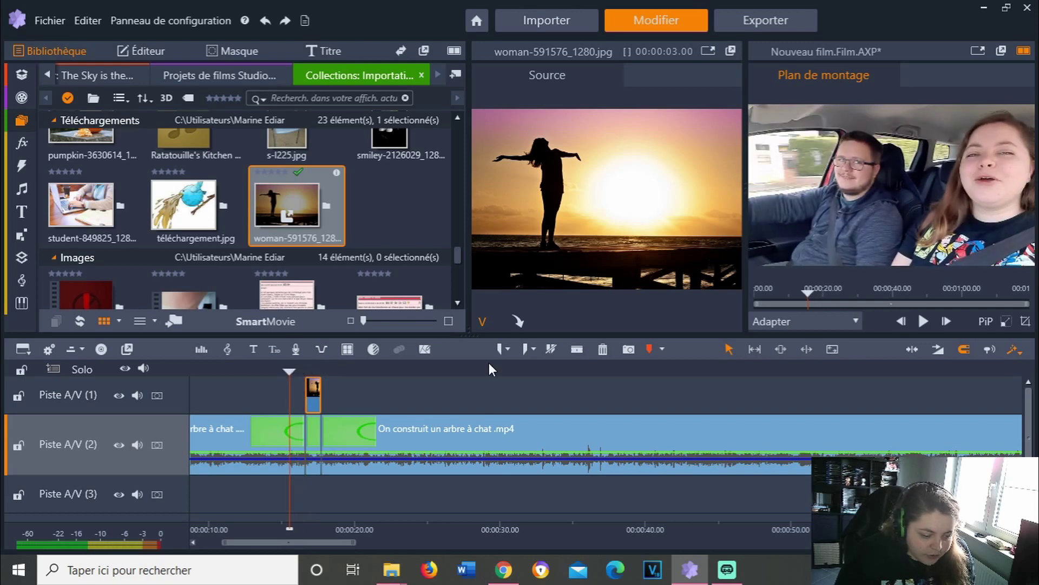
left_click(925, 321)
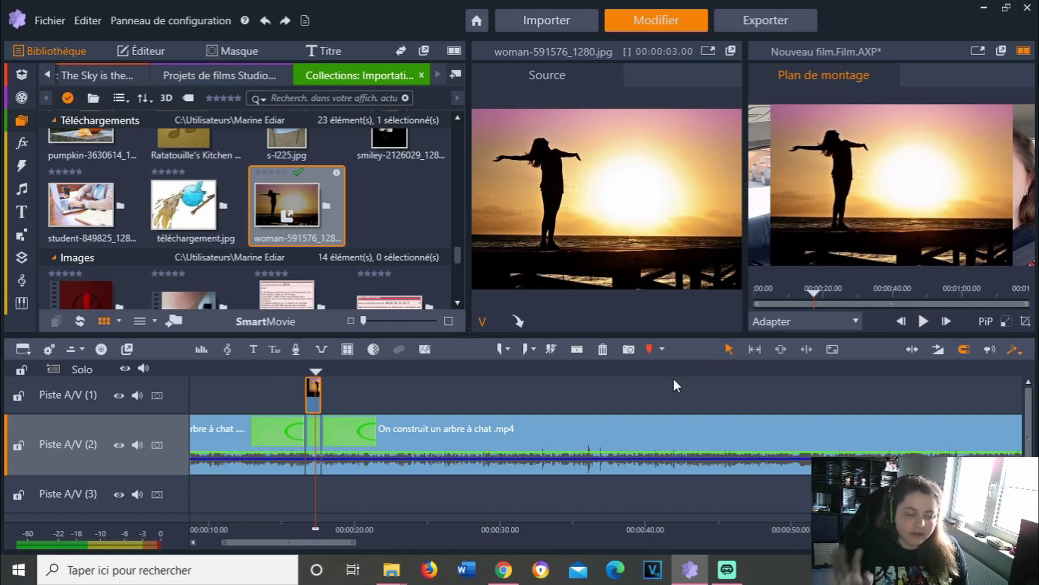
Scale down the sunset photo on Piste A/V (1) and position it over the driver, leaving the passenger's face uncovered
left_click(317, 428)
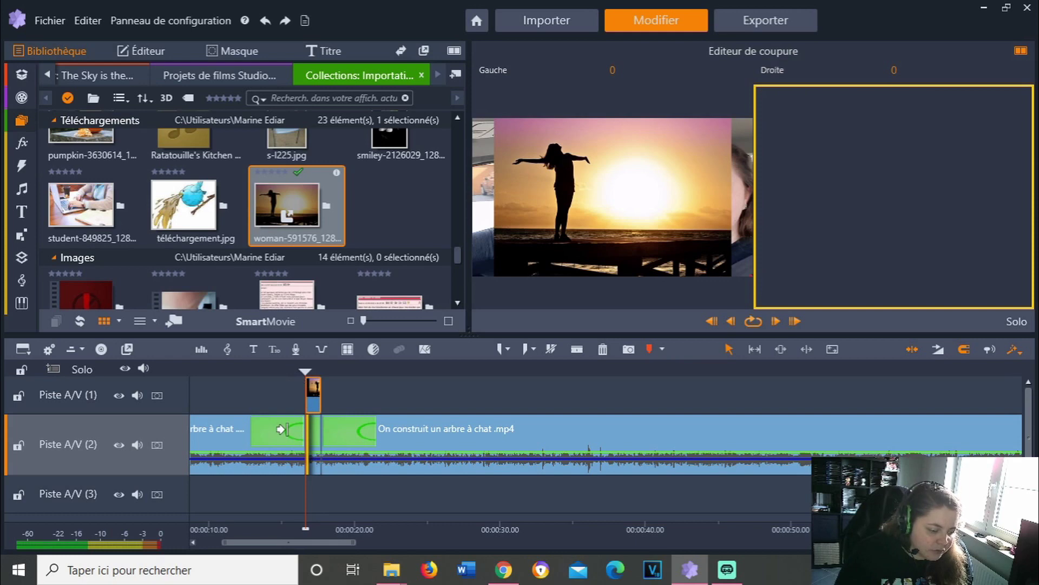
left_click(257, 433)
left_click(313, 436)
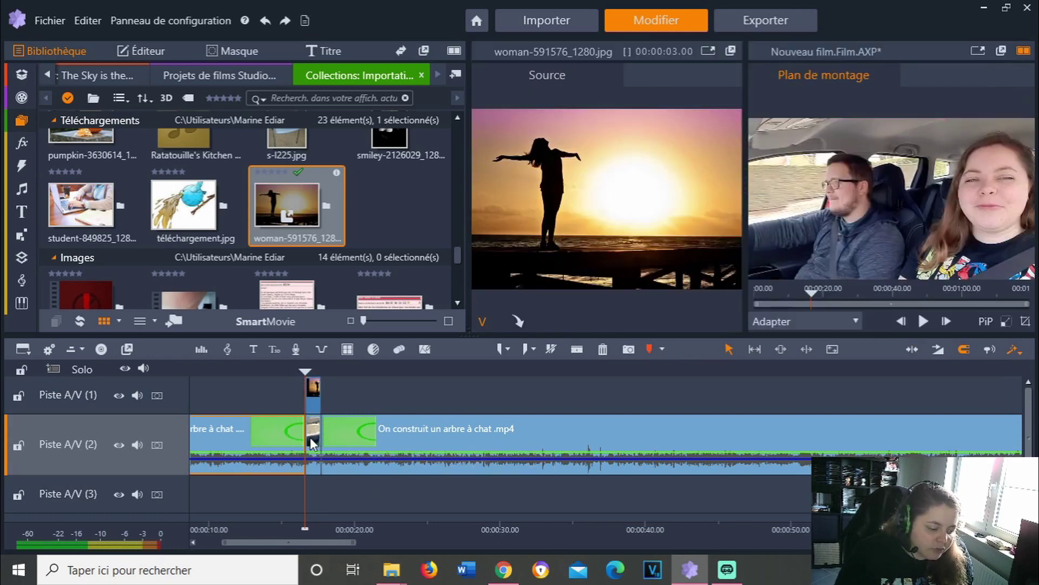
left_click(314, 437)
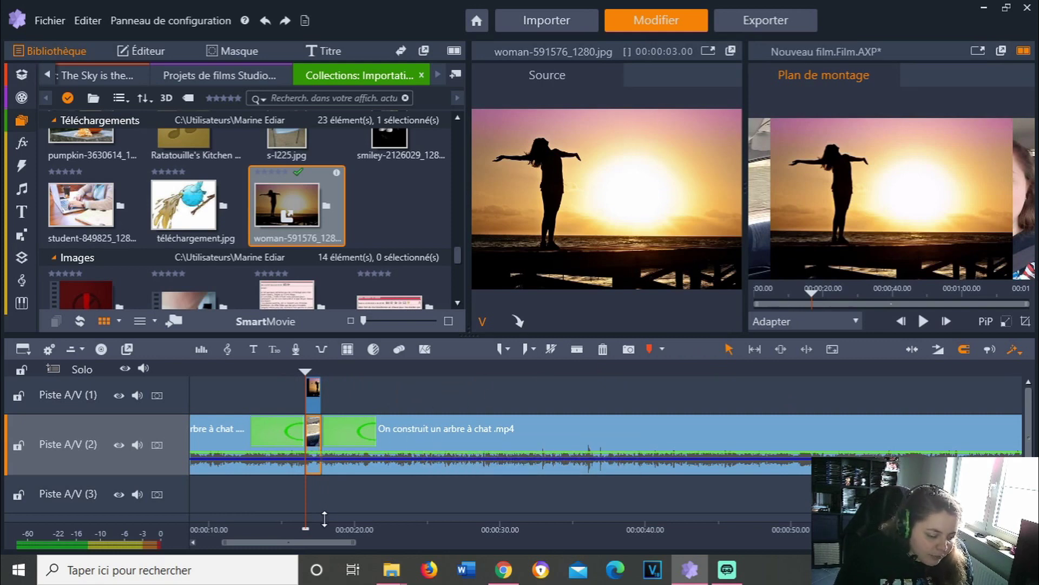
scroll(343, 446, "up", 5)
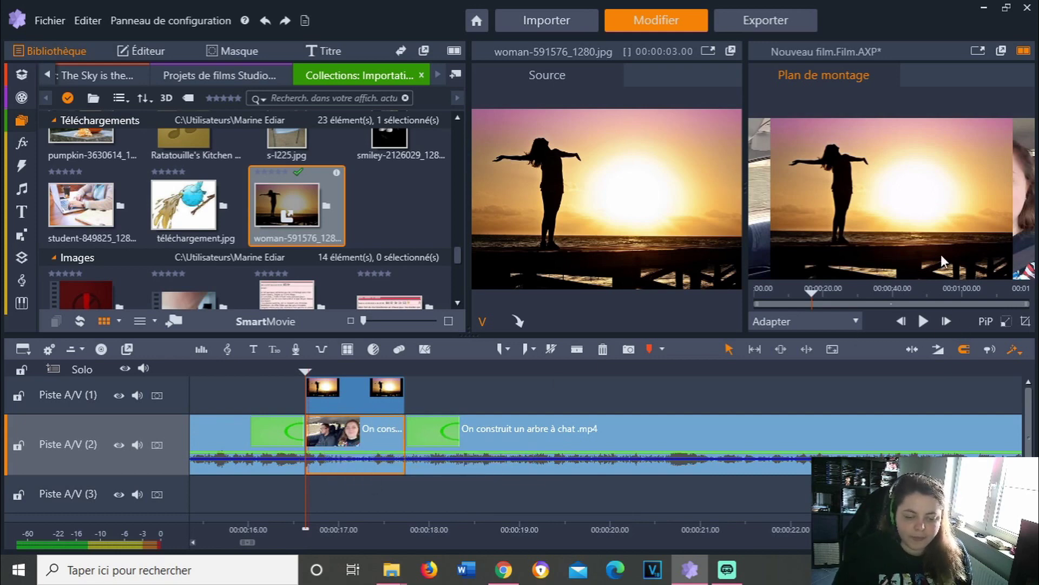
left_click(1007, 321)
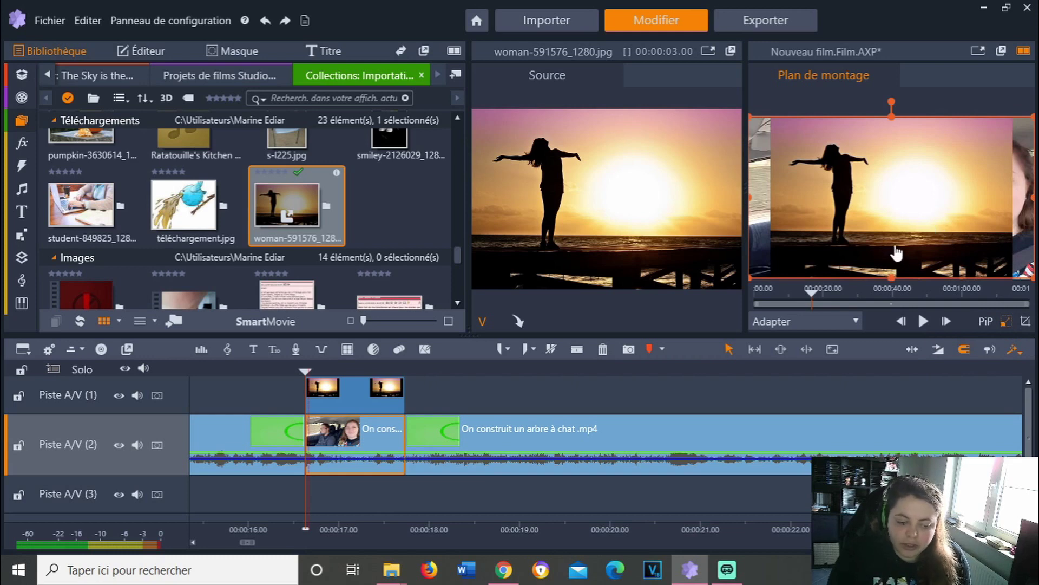
left_click(350, 388)
left_click(354, 431)
left_click(379, 395)
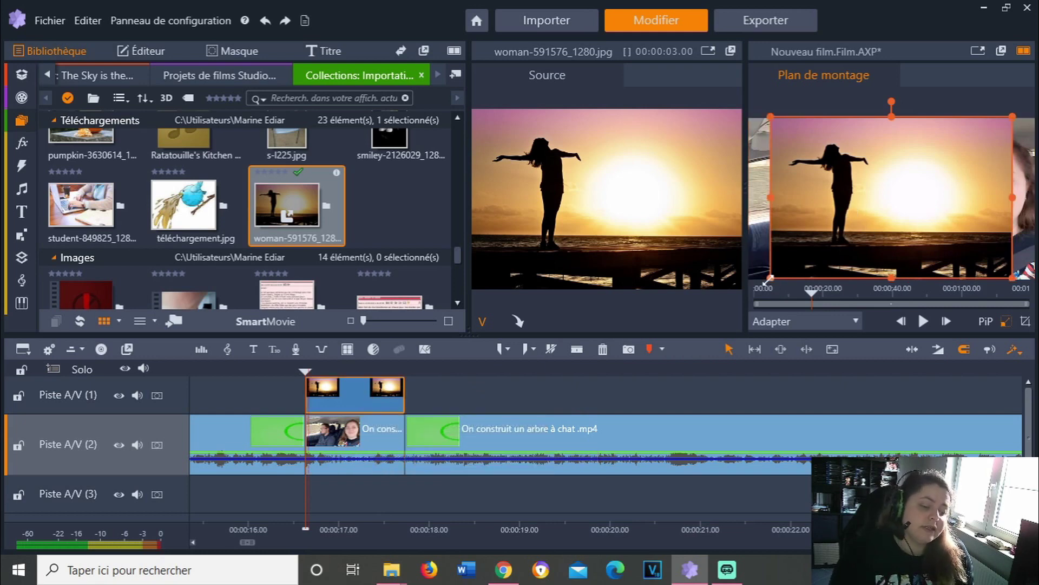
left_click_drag(799, 260, 866, 216)
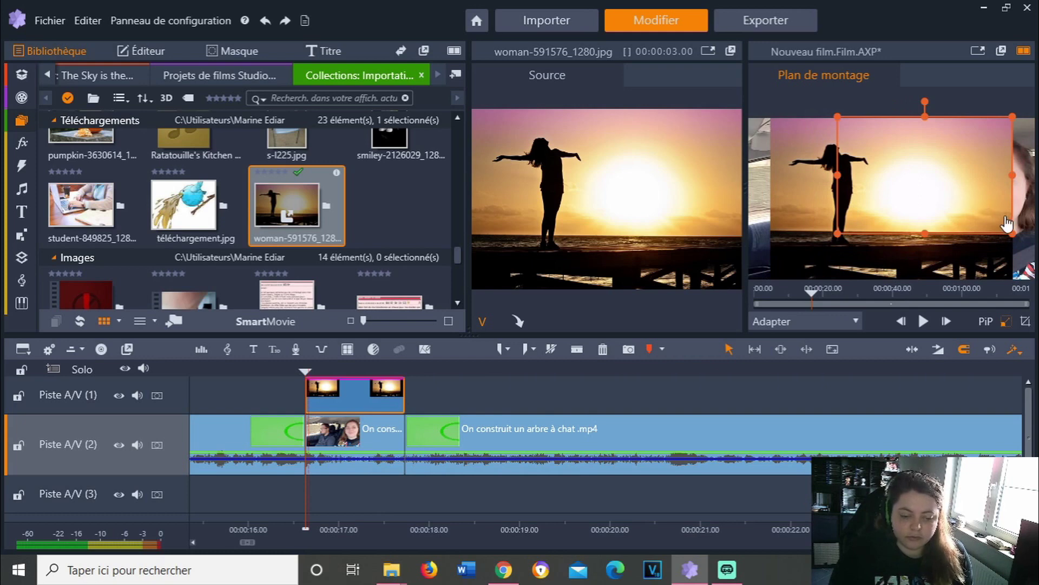
left_click_drag(964, 189, 907, 233)
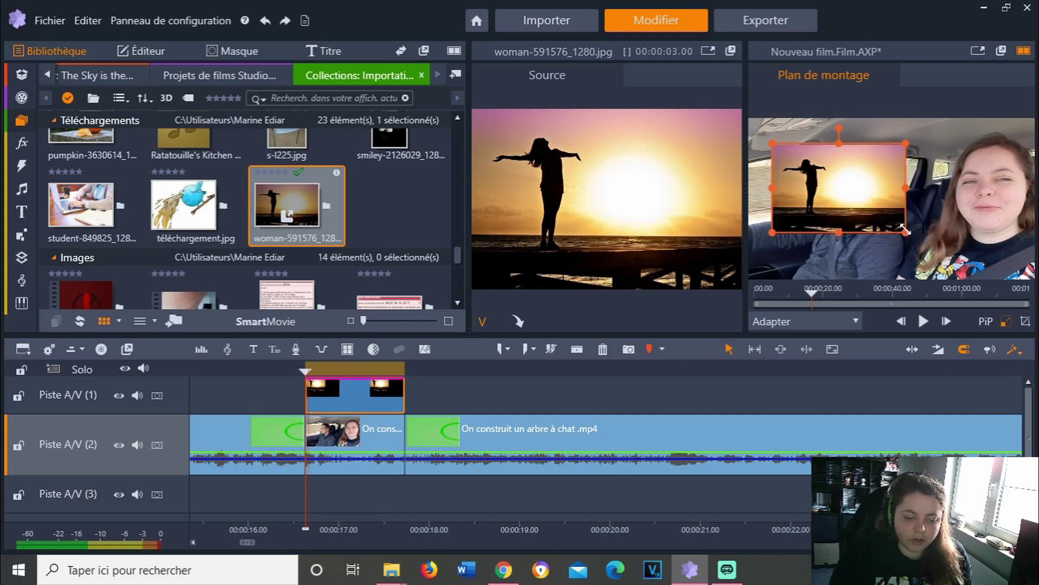
left_click_drag(959, 255, 968, 273)
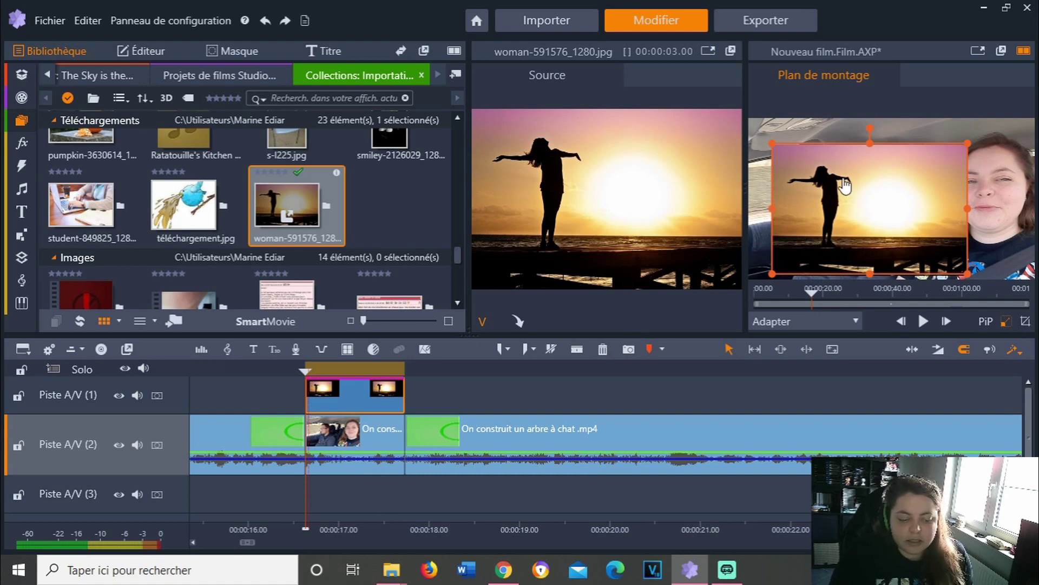
Crop the sunset photo around the woman's silhouette and move it to the bottom of the frame between the two people
left_click(1025, 324)
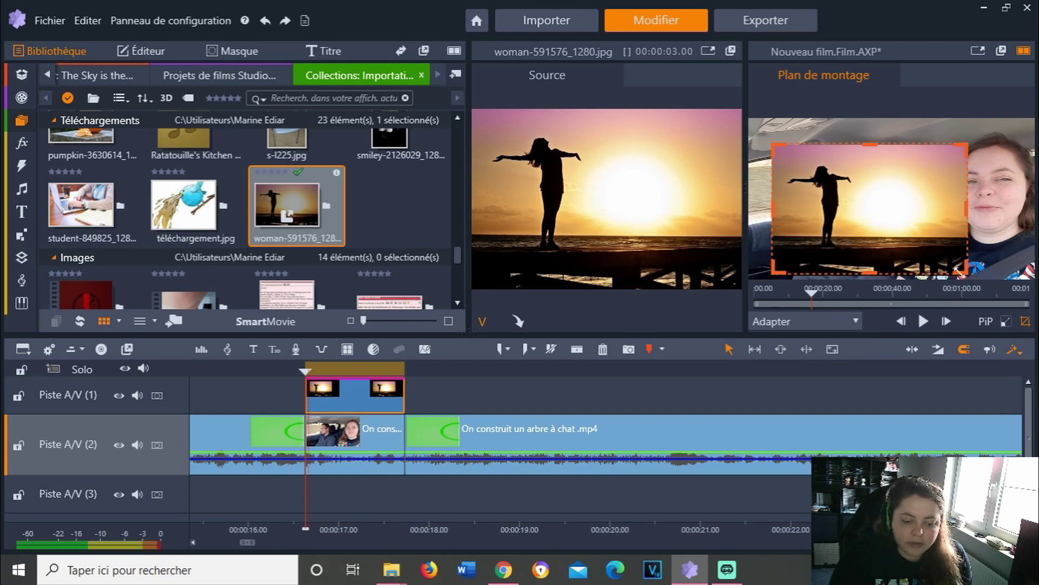
left_click_drag(961, 268, 939, 250)
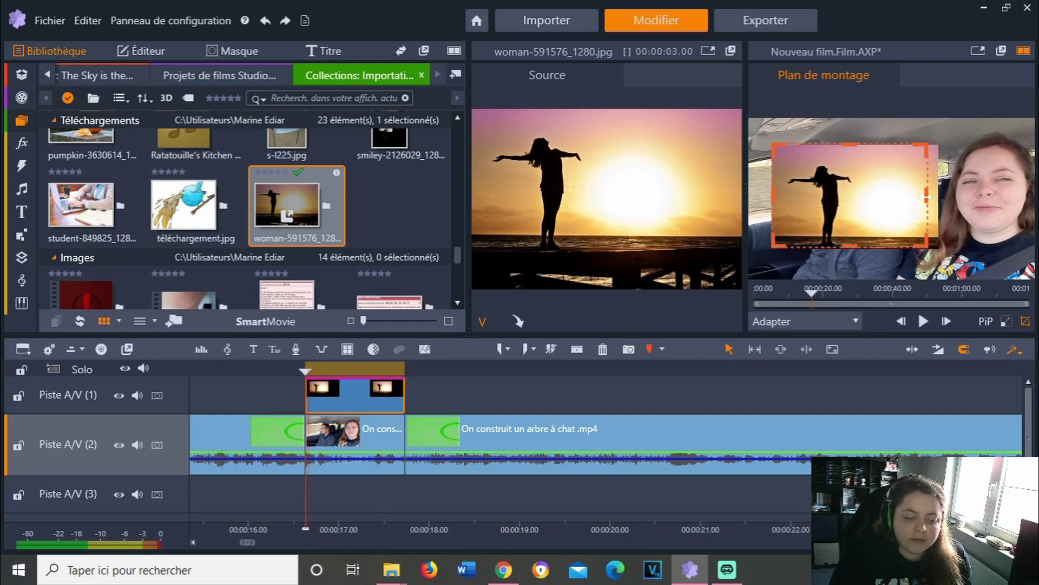
left_click_drag(904, 197, 848, 264)
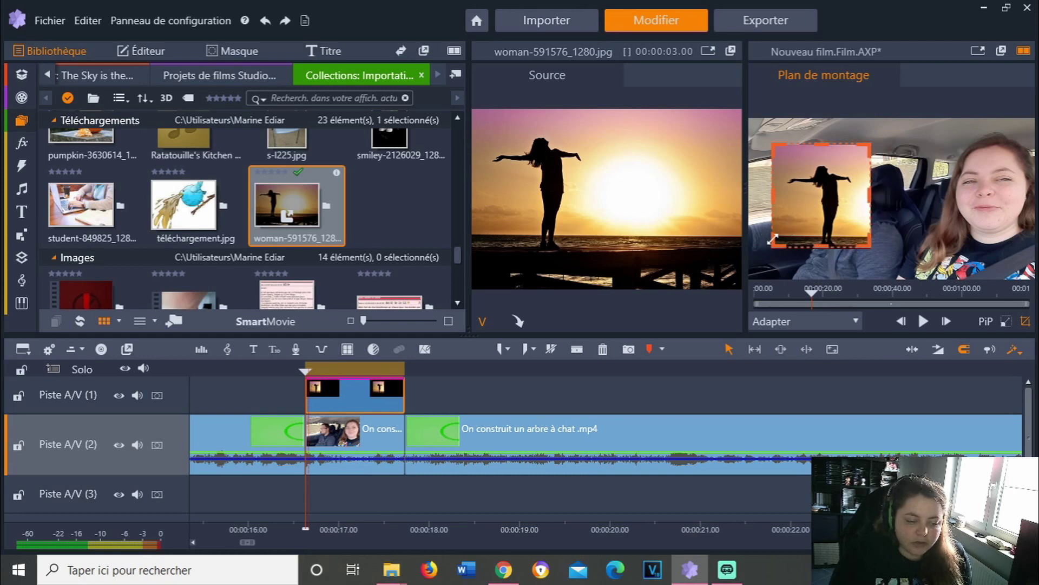
left_click_drag(776, 238, 780, 234)
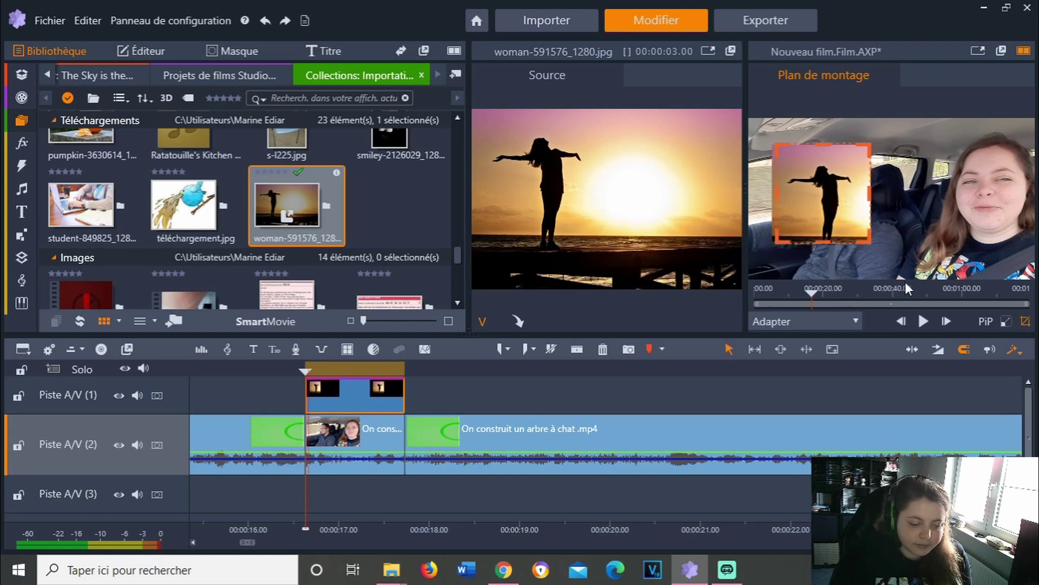
left_click(1026, 323)
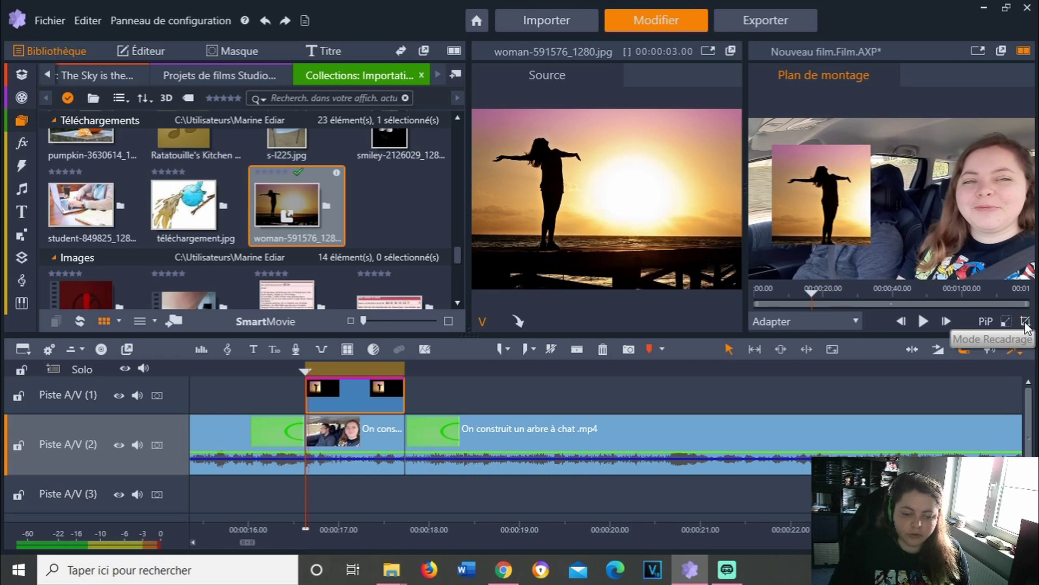
left_click(1004, 322)
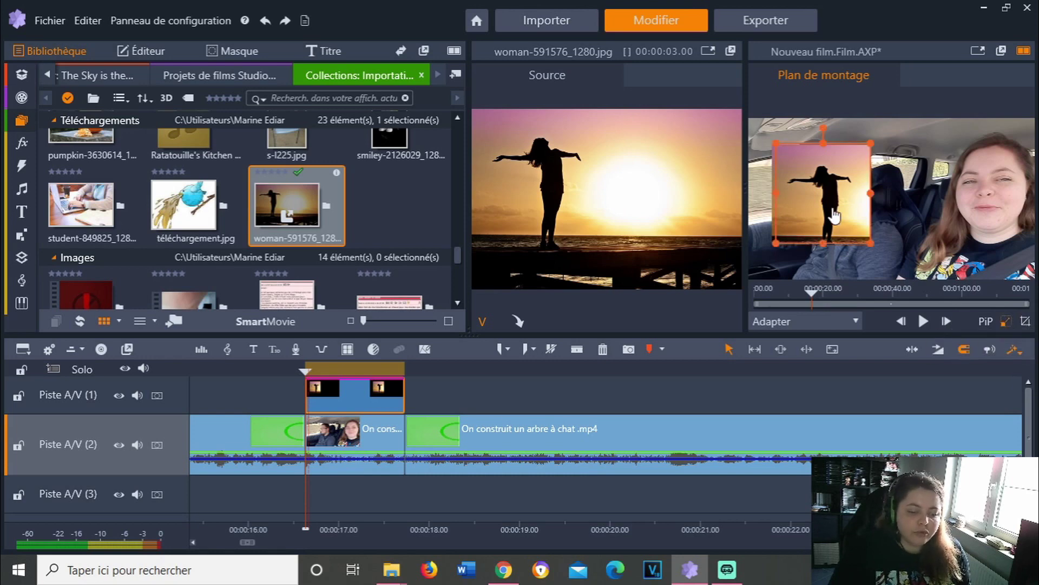
left_click_drag(836, 219, 899, 242)
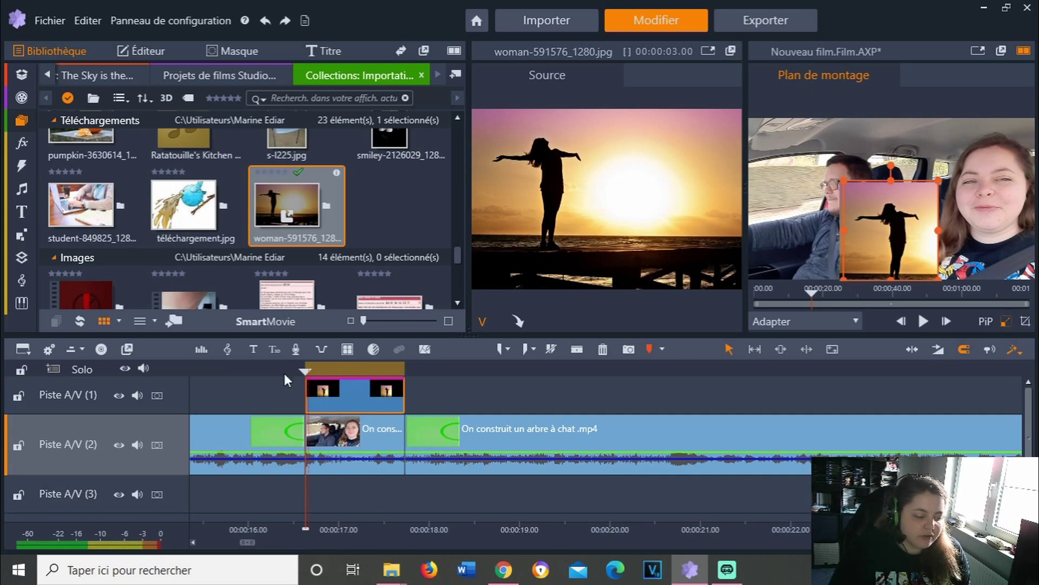
Play the montage from about 16 s through the cropped photo to check the picture-in-picture result
left_click(262, 371)
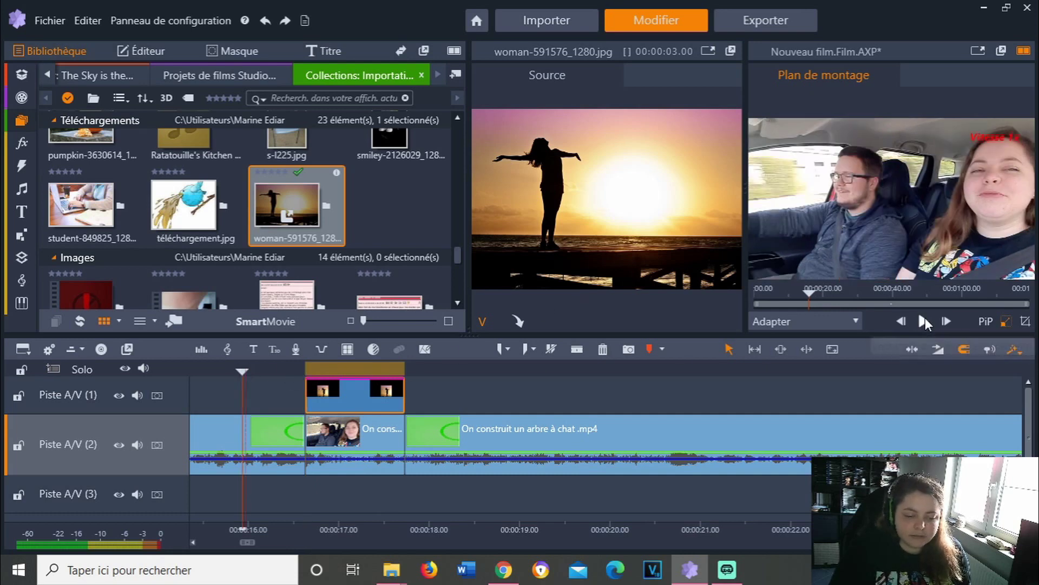
left_click(923, 322)
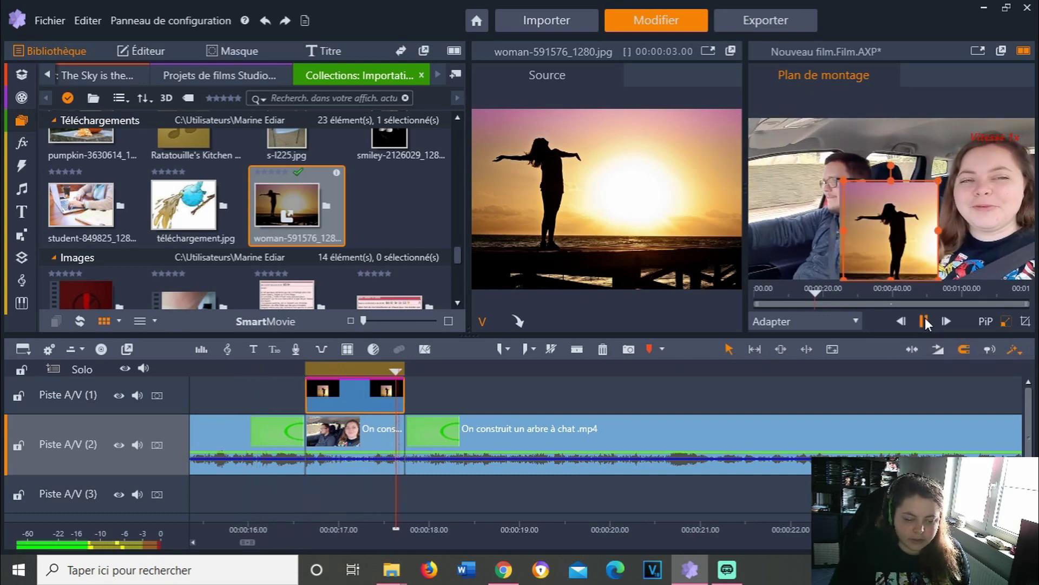
left_click(925, 322)
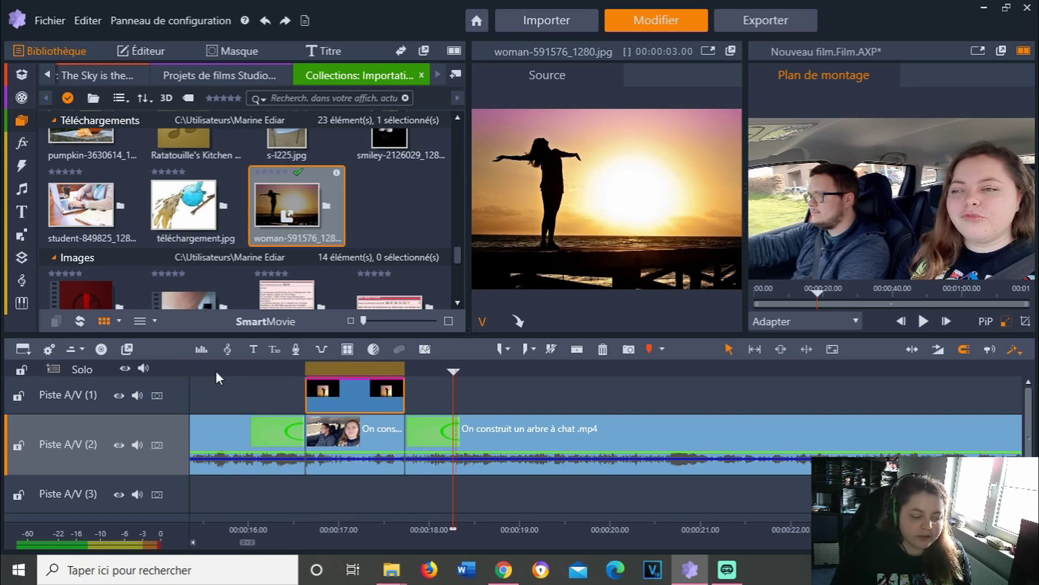
Split the car video at about 16.1 s and place cheval.png on Piste A/V (1) between that cut and the sunset photo
left_click(258, 370)
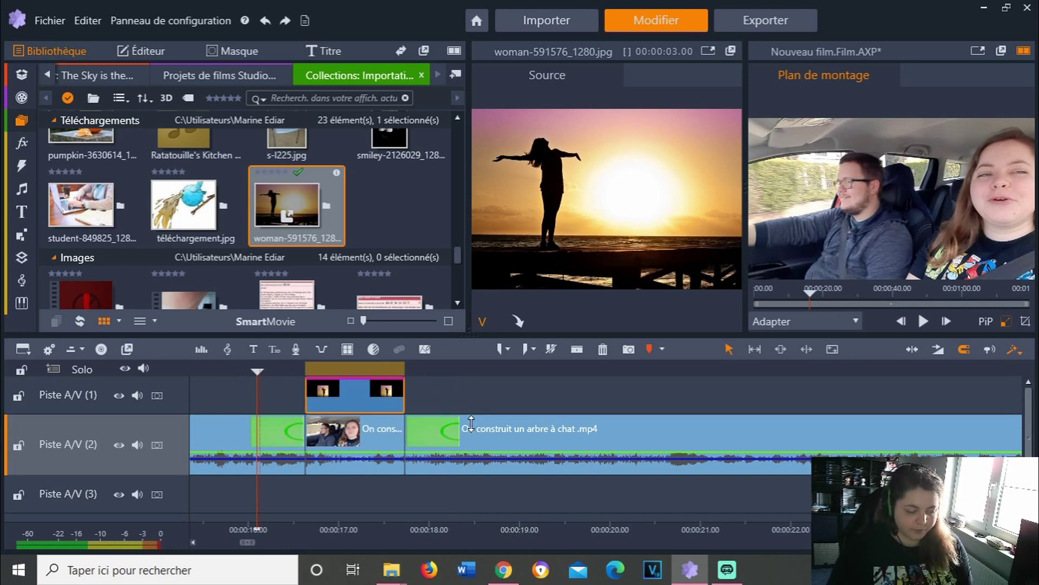
scroll(358, 212, "down", 2)
right_click(439, 286)
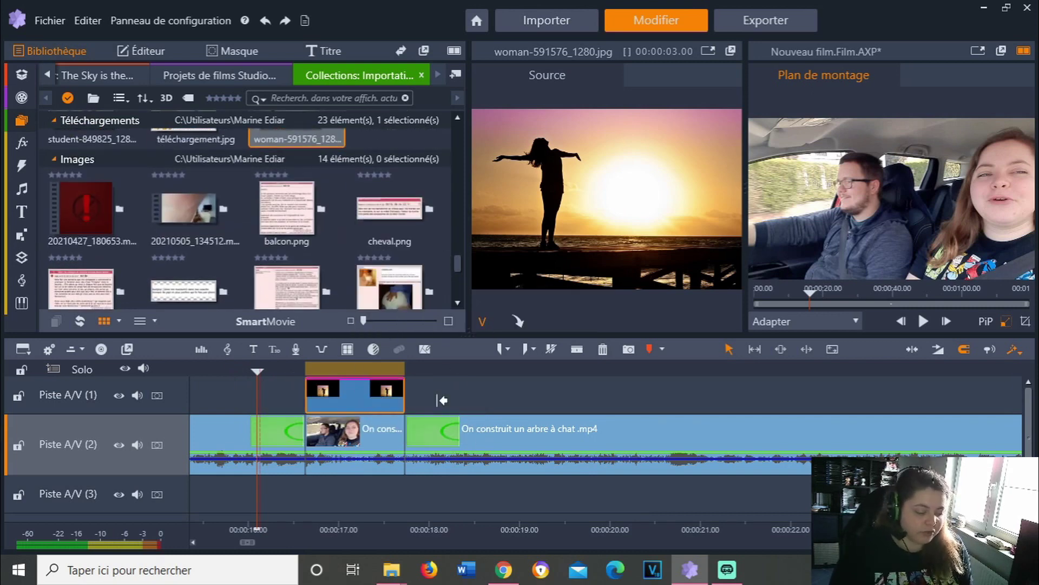
left_click(577, 348)
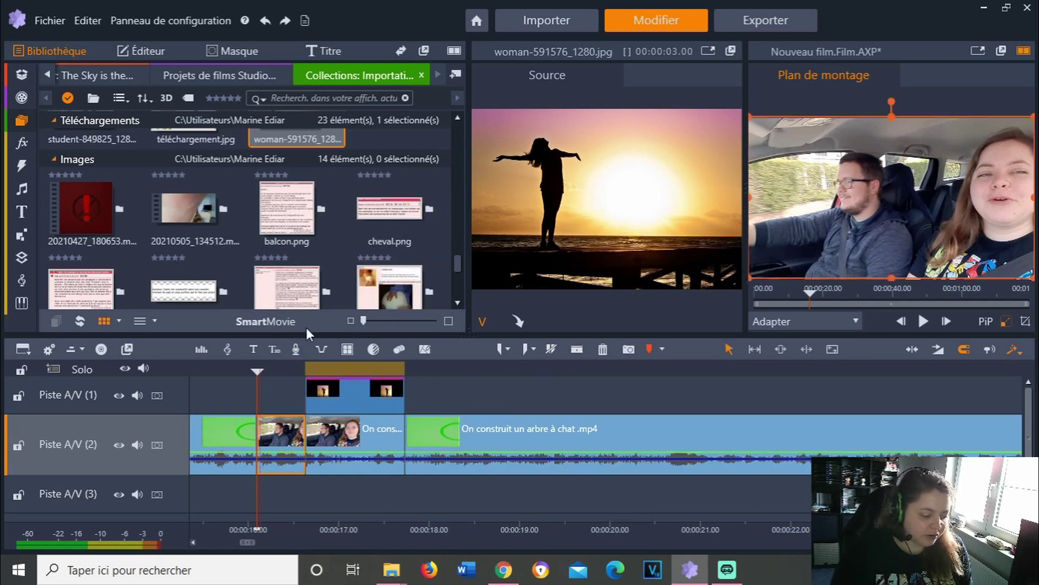
left_click(371, 211)
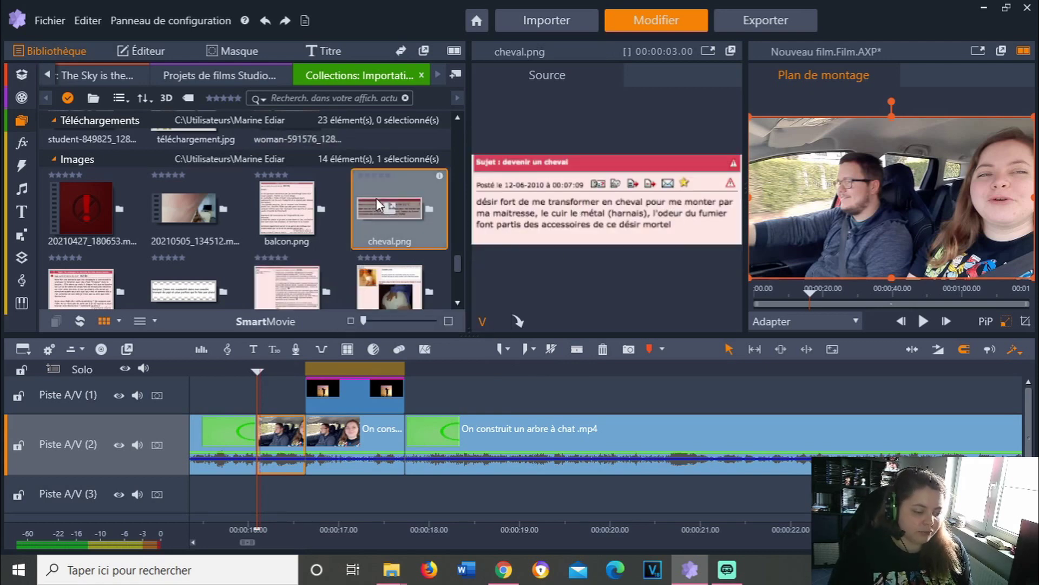
left_click_drag(375, 199, 249, 386)
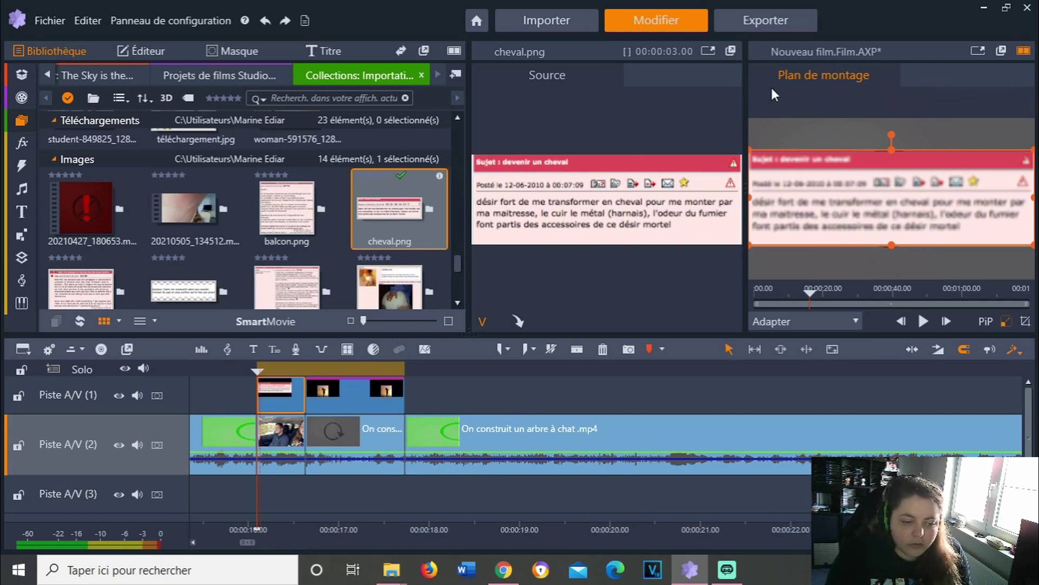
Scale cheval.png down to about half the frame width and place it in the frame's lower-left corner, below the driver's face
left_click_drag(1031, 246, 953, 221)
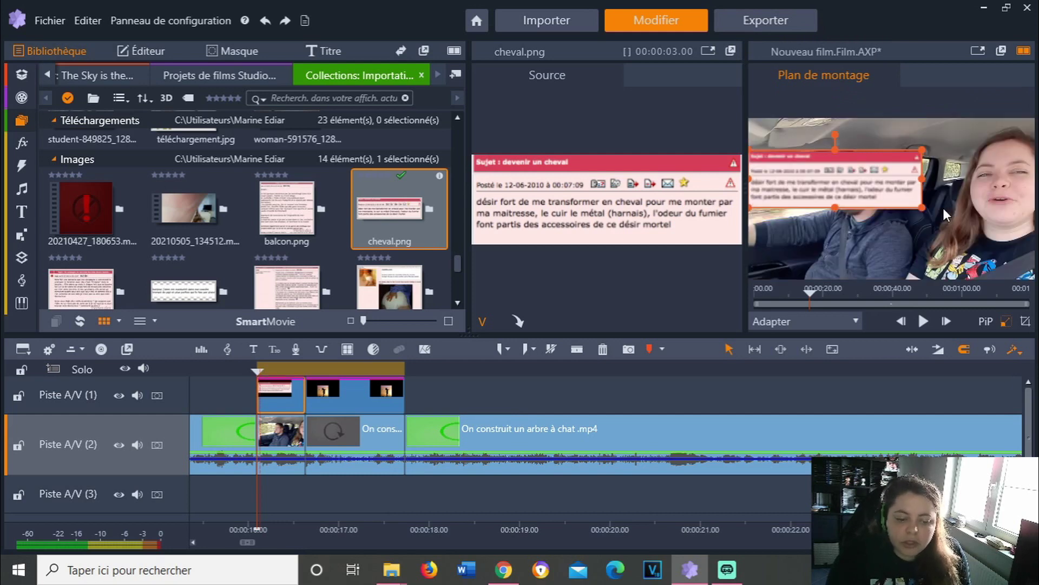
left_click_drag(922, 208, 843, 265)
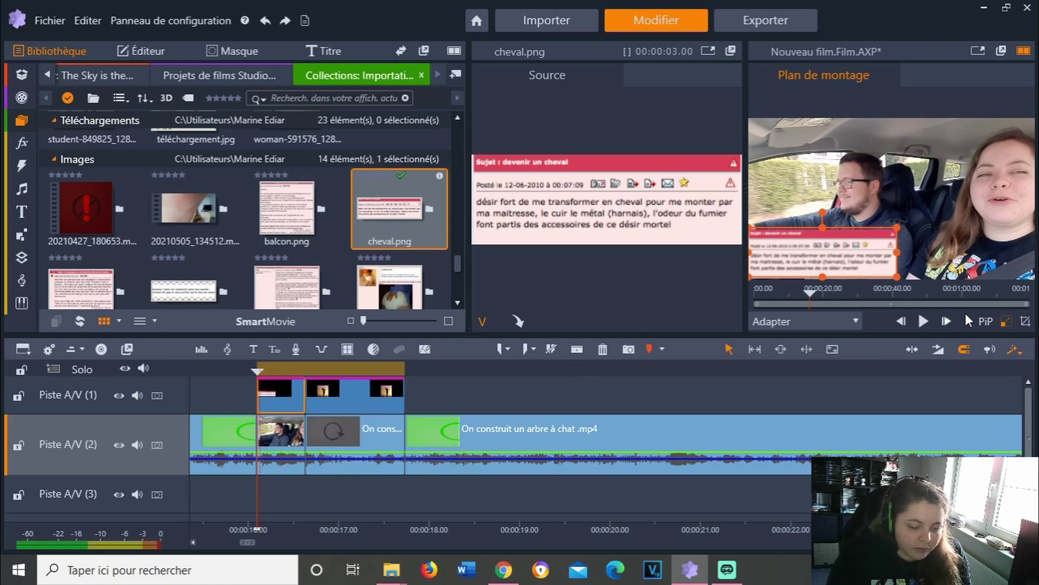
left_click(1004, 325)
Play the montage twice from about 15.5 s past both overlaid images to check the picture-in-picture result
left_click(209, 382)
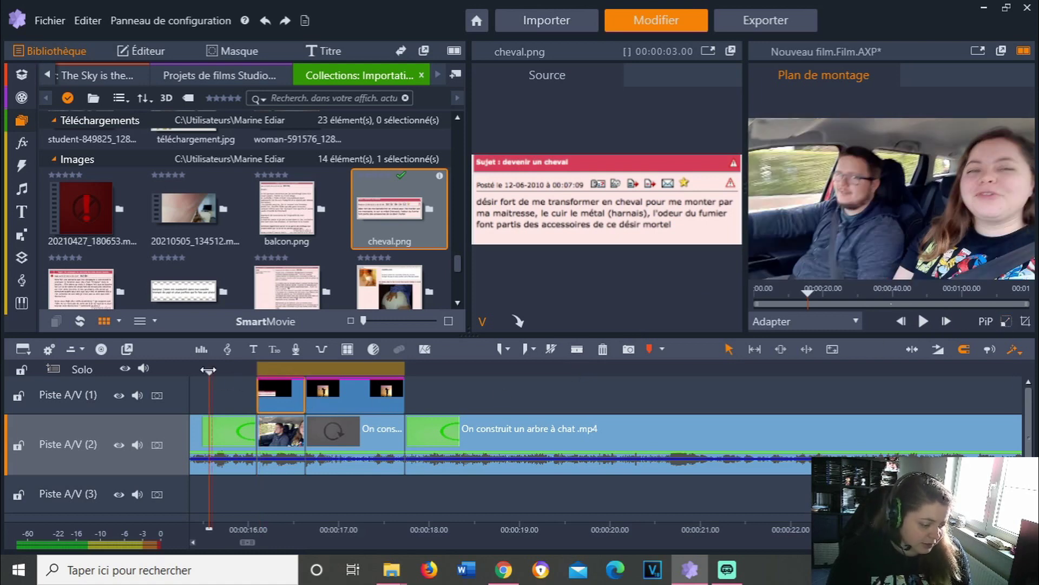
left_click_drag(207, 370, 325, 370)
left_click(924, 322)
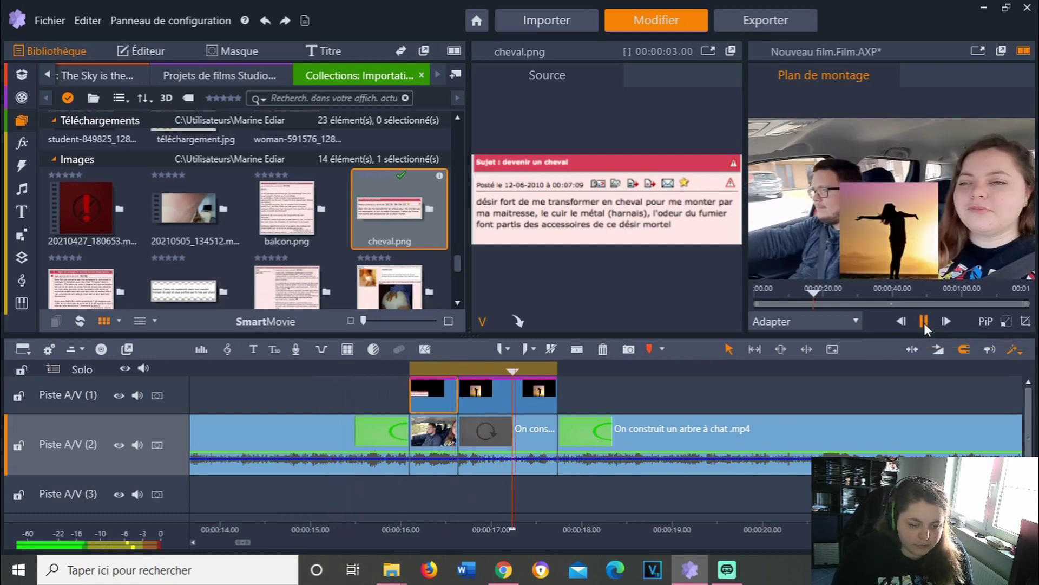
left_click(924, 323)
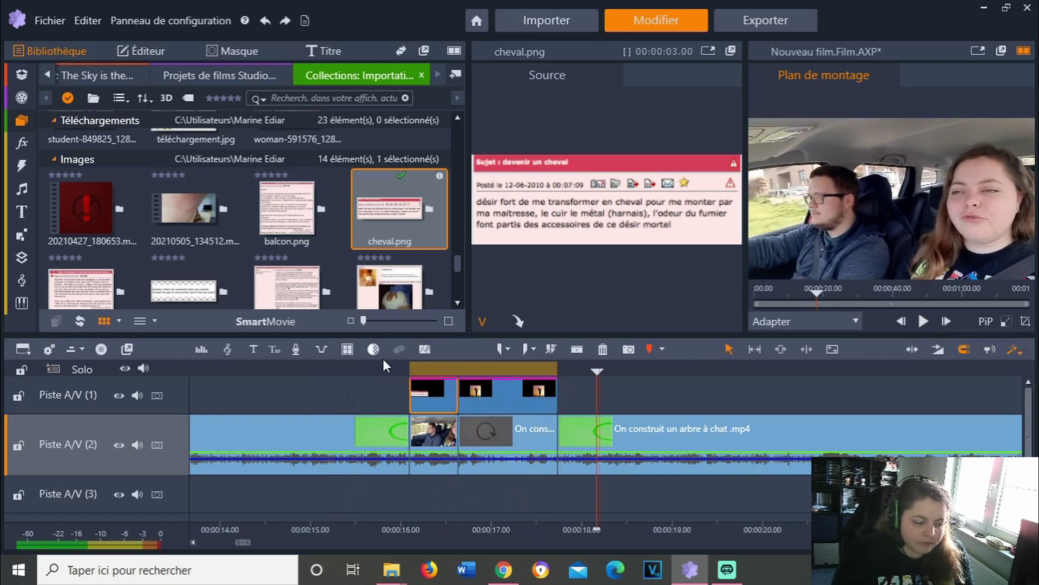
left_click(368, 366)
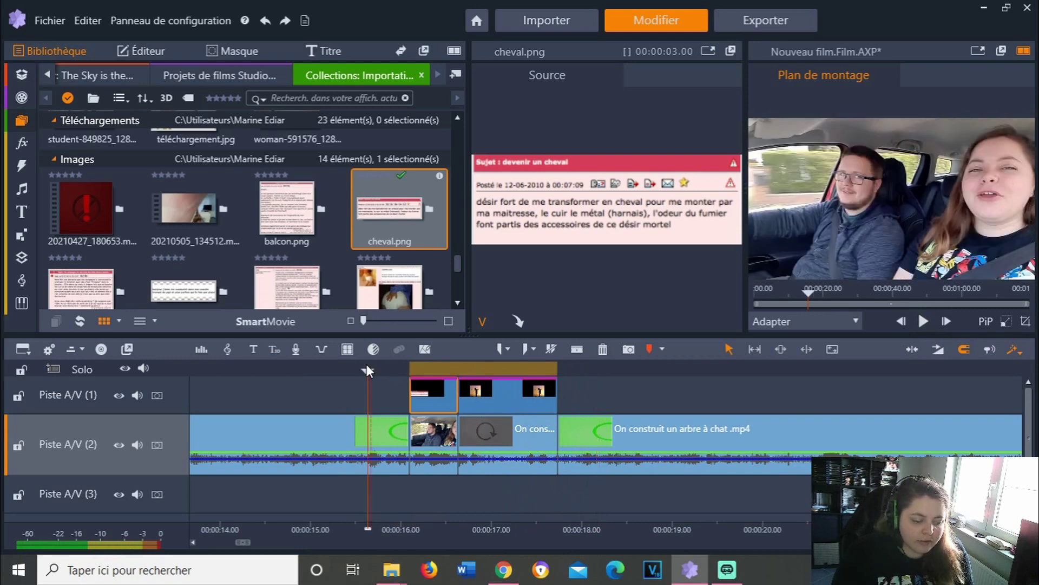
left_click(361, 368)
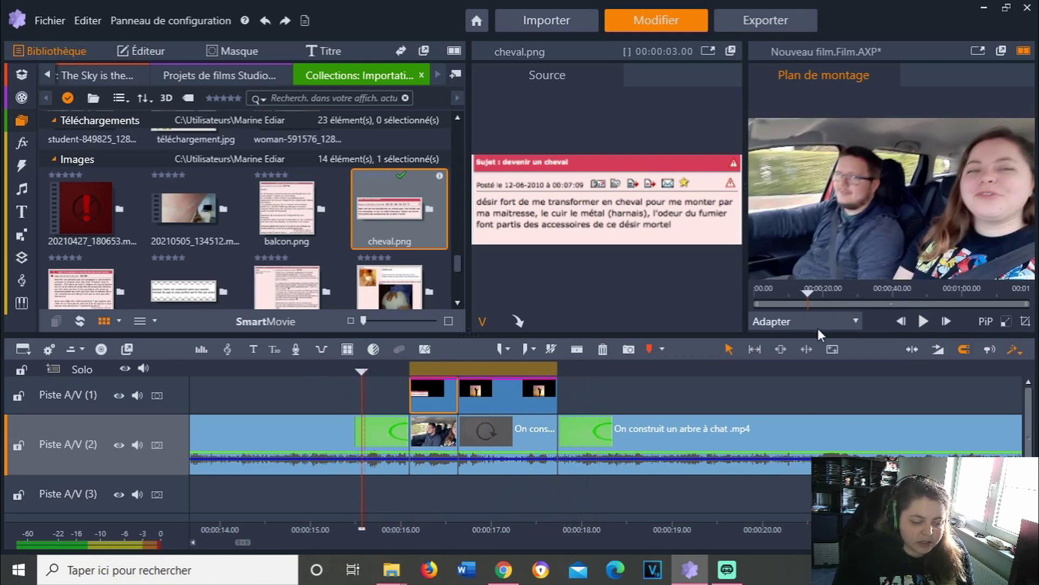
left_click(922, 321)
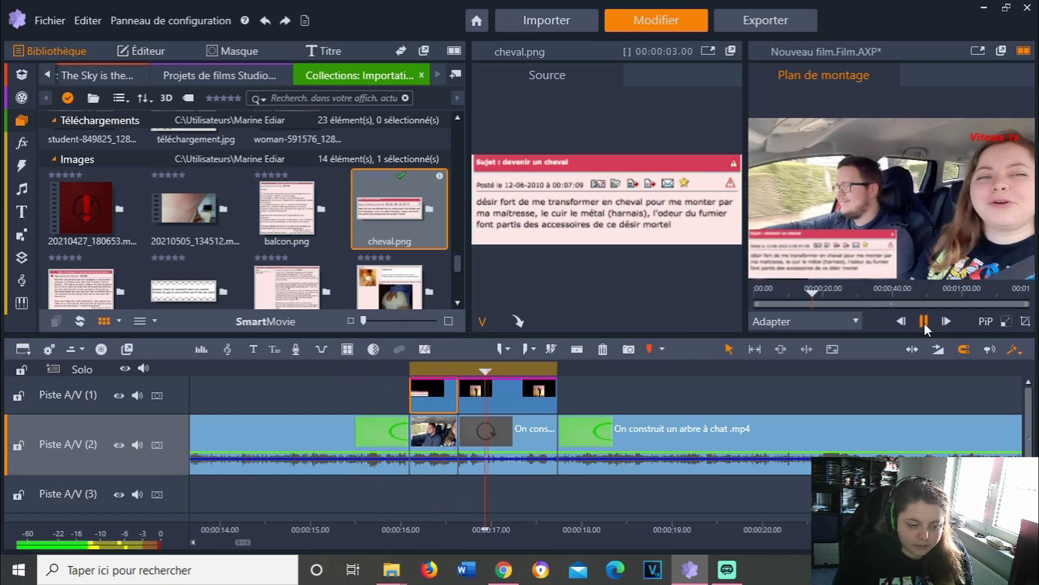
left_click(924, 323)
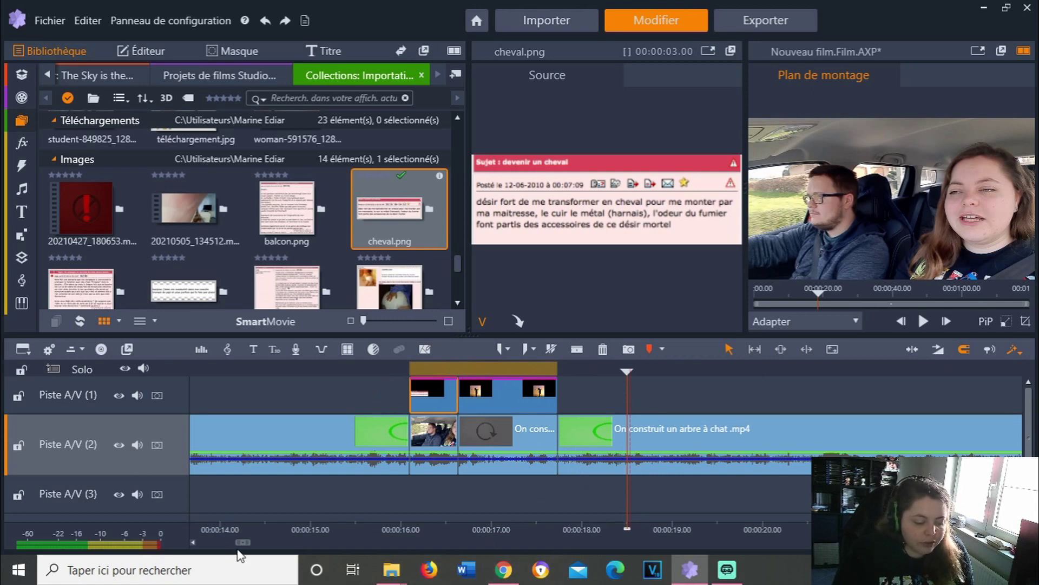
mouse_move(242, 543)
left_mouse_down()
mouse_move(221, 548)
mouse_move(255, 557)
mouse_move(241, 550)
left_mouse_up()
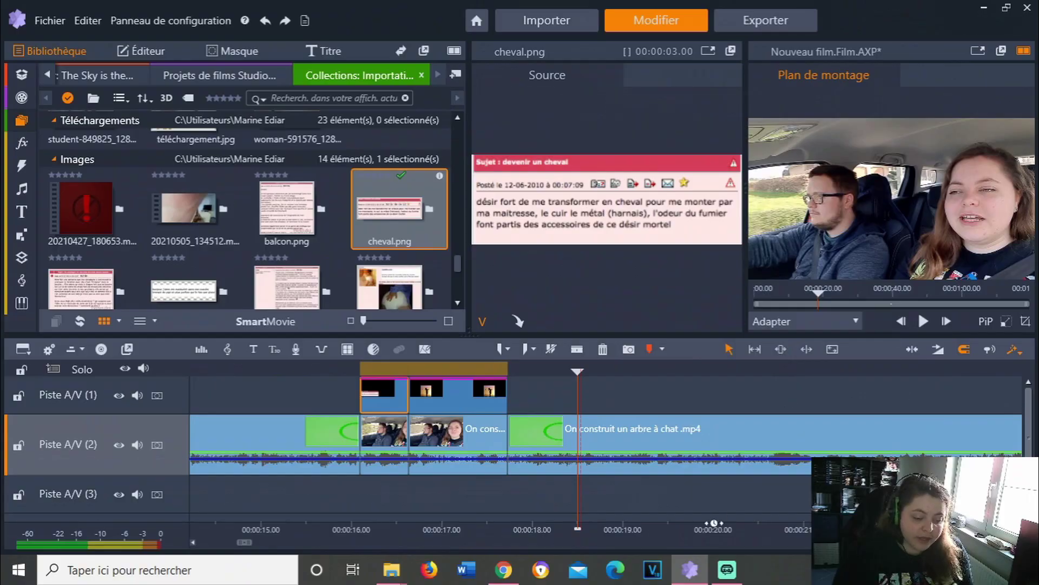
left_click(717, 576)
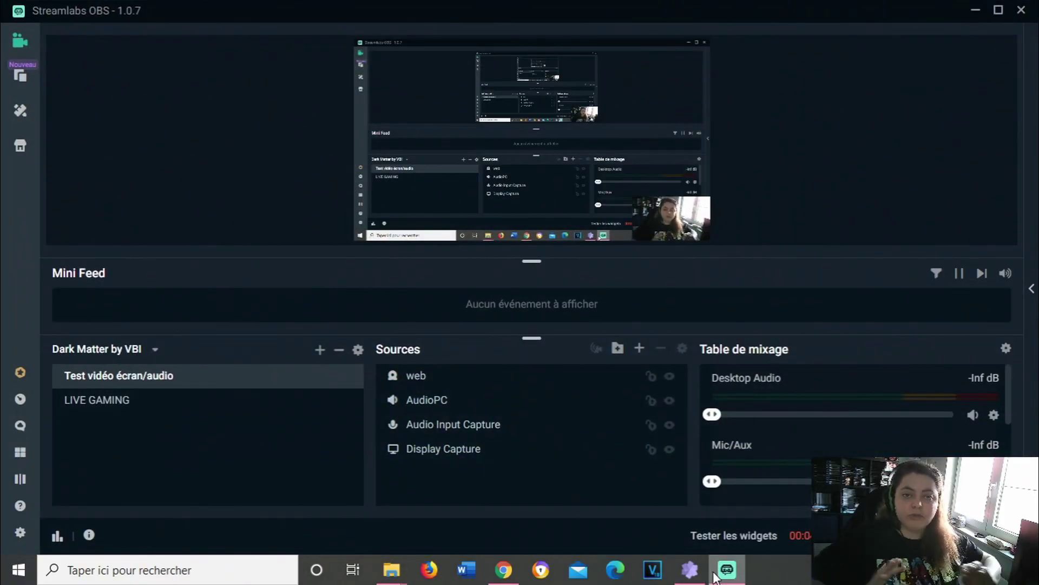